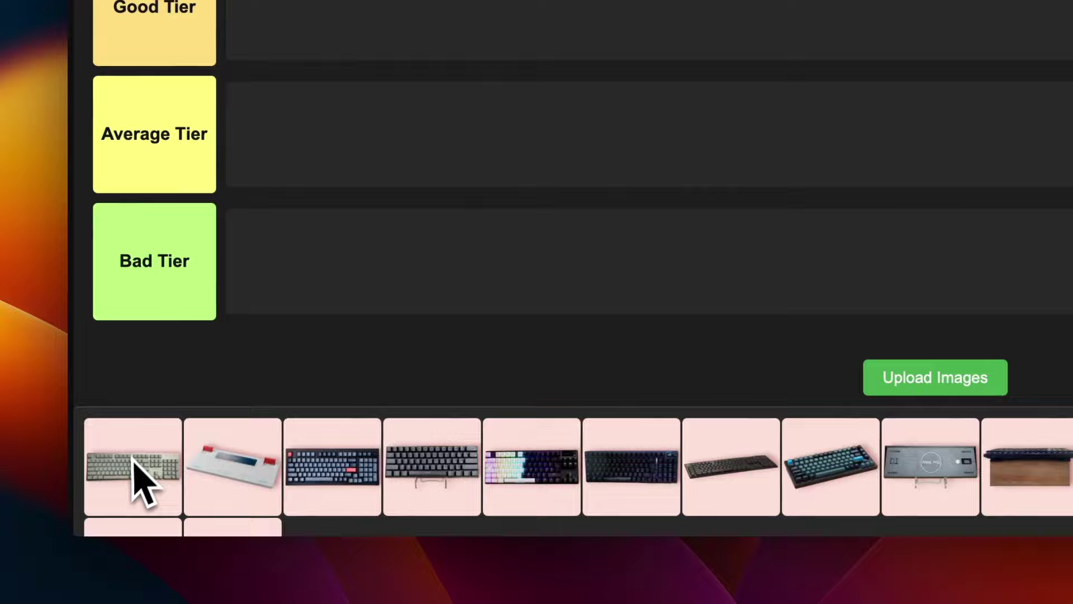
Move the first grey full-size keyboard tile from the image pool into Good Tier
{"action": "left_click_drag", "start_coordinate": [131, 487], "coordinate": [283, 144]}
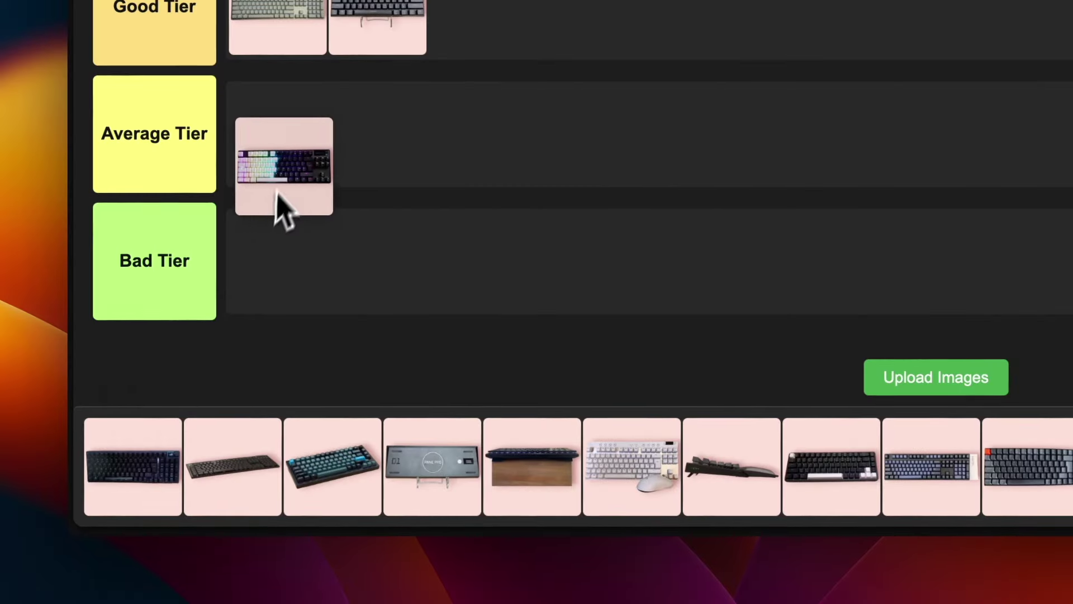
Drop the white-to-purple keyboard tile into the Average Tier row
{"action": "left_click_drag", "start_coordinate": [277, 191], "coordinate": [297, 173]}
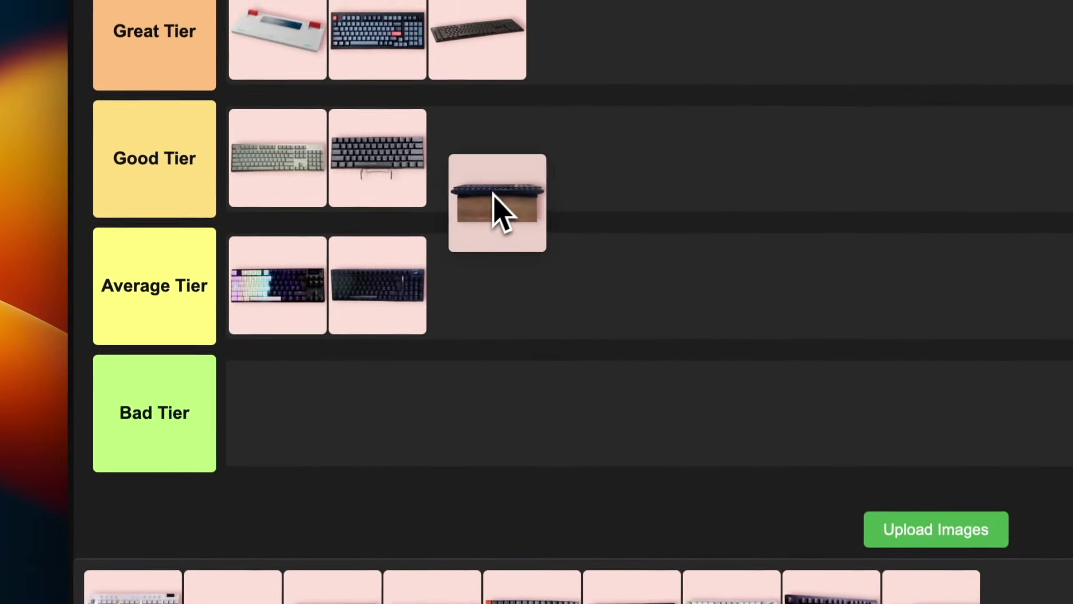
Move the keyboard-on-wooden-base tile from the pool into Good Tier
{"action": "left_click_drag", "start_coordinate": [494, 210], "coordinate": [514, 186]}
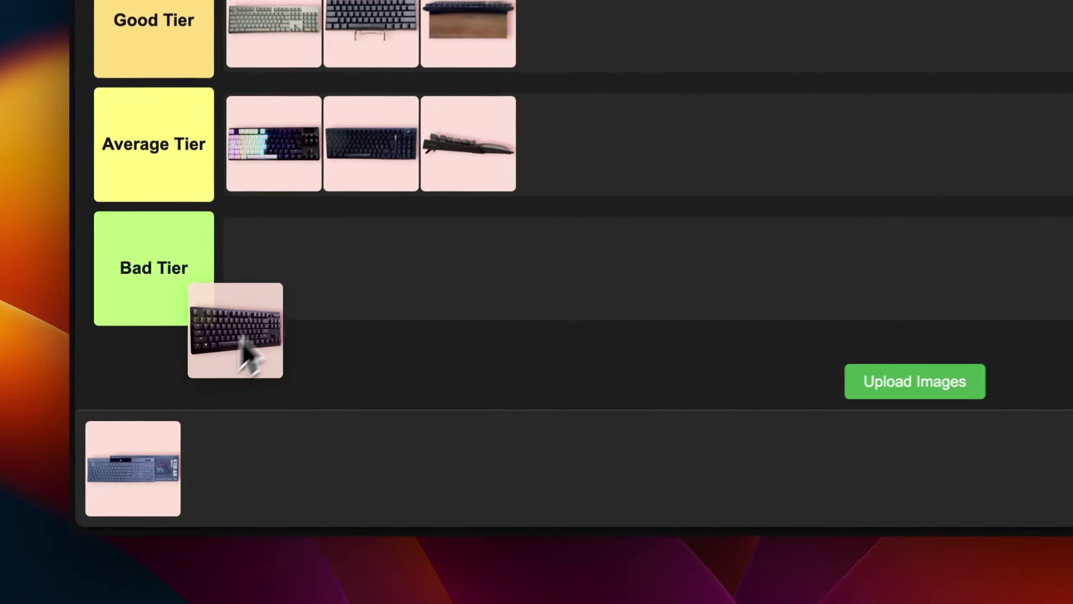
Make the black keyboard from the image pool the first entry in Bad Tier
{"action": "left_click_drag", "start_coordinate": [151, 506], "coordinate": [227, 404]}
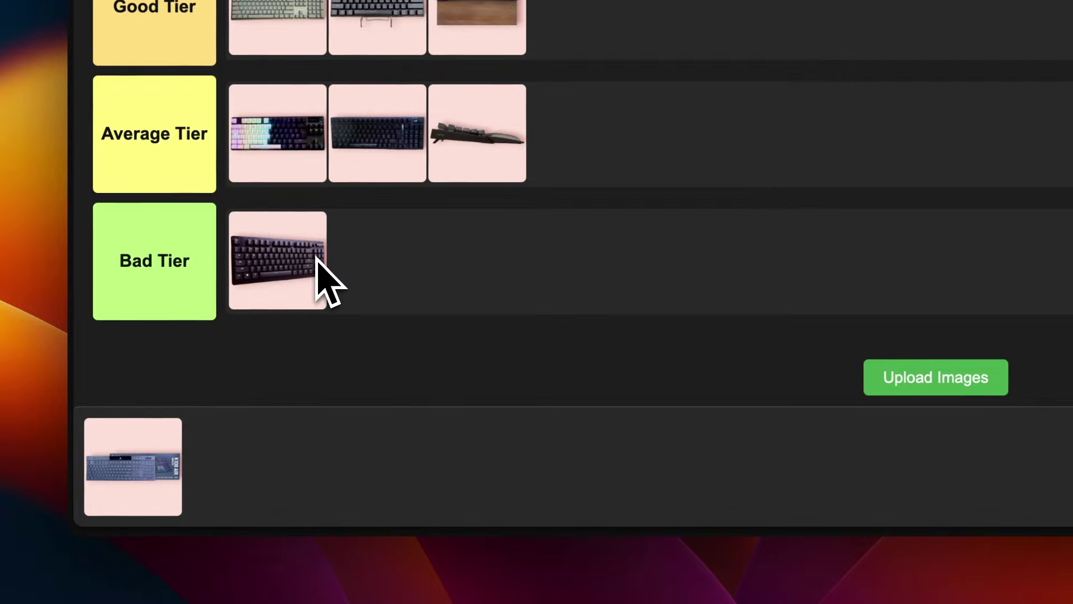